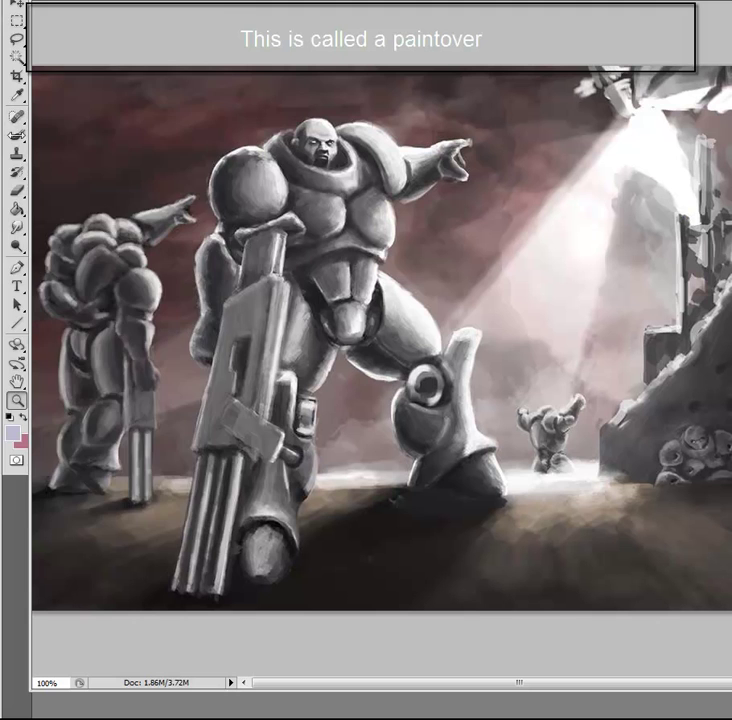
Step: Set the foreground colour to light purple and the background colour to dark red
key("b")
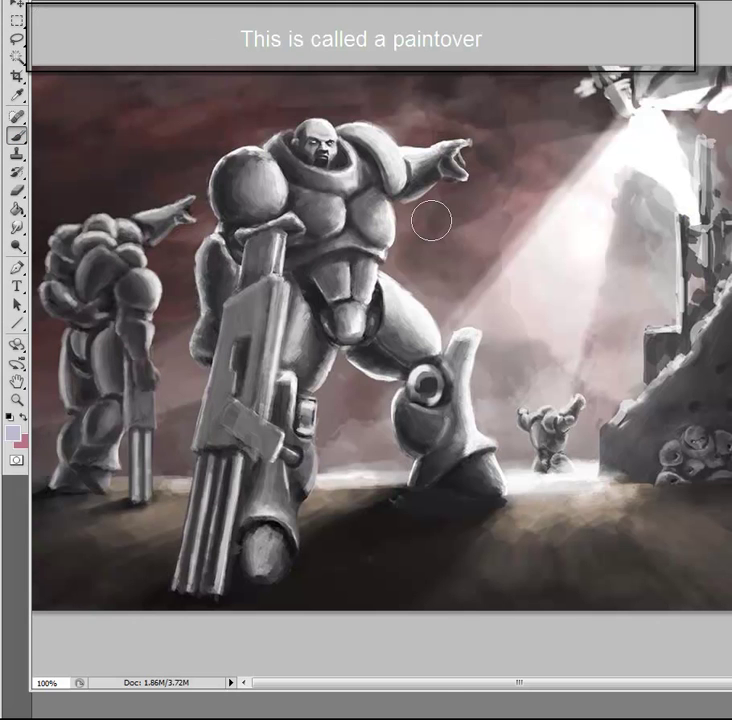
left_click(12, 432)
left_click(101, 479)
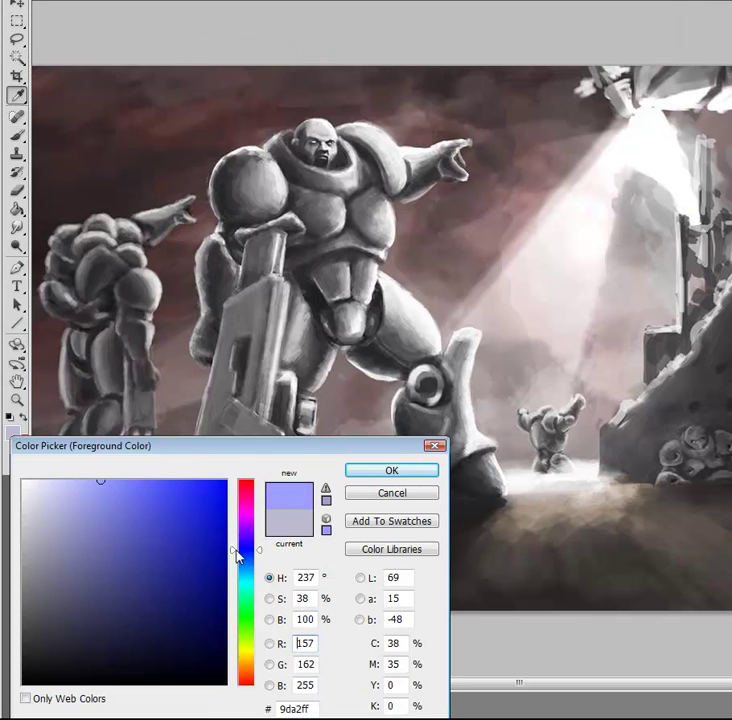
left_click(412, 469)
left_click(20, 440)
left_click_drag(102, 557, 116, 594)
key("Return")
Step: Apply a gradient map to the painting and add a white stop at its light end
key("alt+i")
key("a")
key("g")
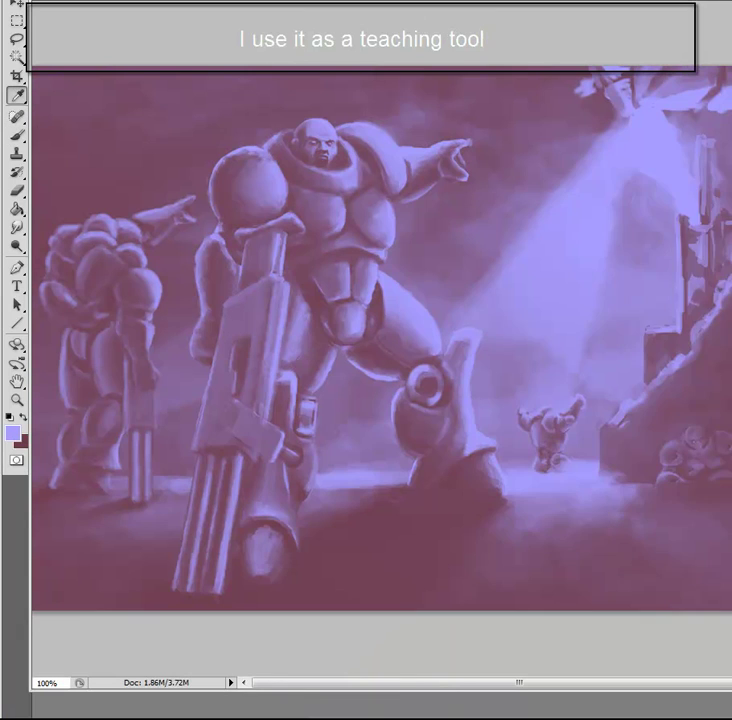
left_click(572, 565)
left_click(510, 618)
double_click(507, 616)
left_click_drag(40, 500, 5, 461)
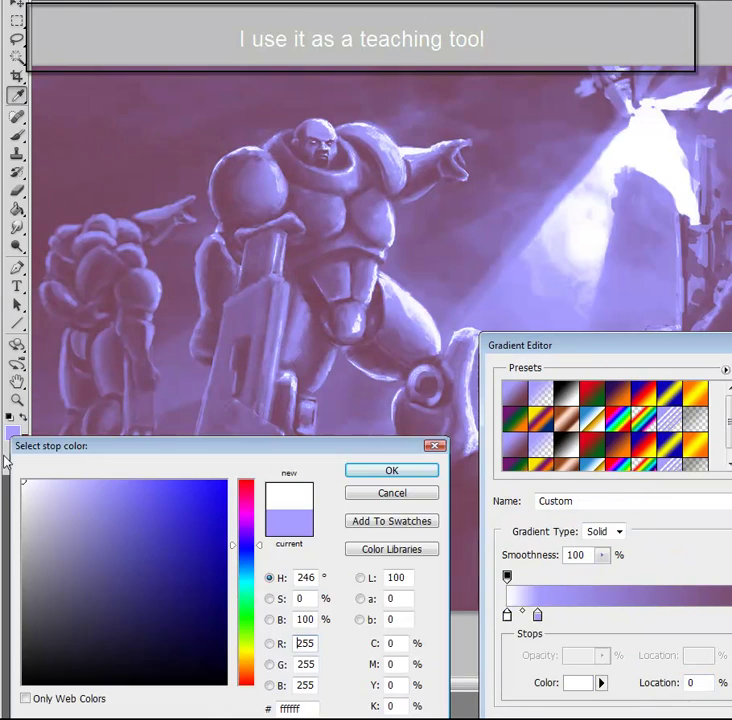
left_click(391, 471)
mouse_move(692, 351)
left_mouse_down()
mouse_move(720, 348)
mouse_move(711, 346)
left_mouse_up()
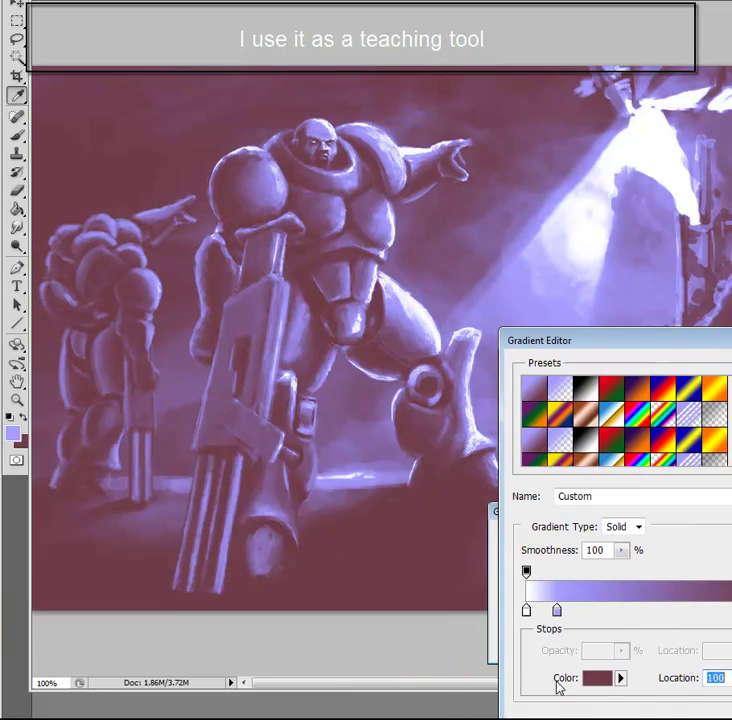
Step: Make the gradient's dark-end stop a deeper maroon, add another stop, and apply the map
left_click(597, 678)
key("Return")
left_click(725, 610)
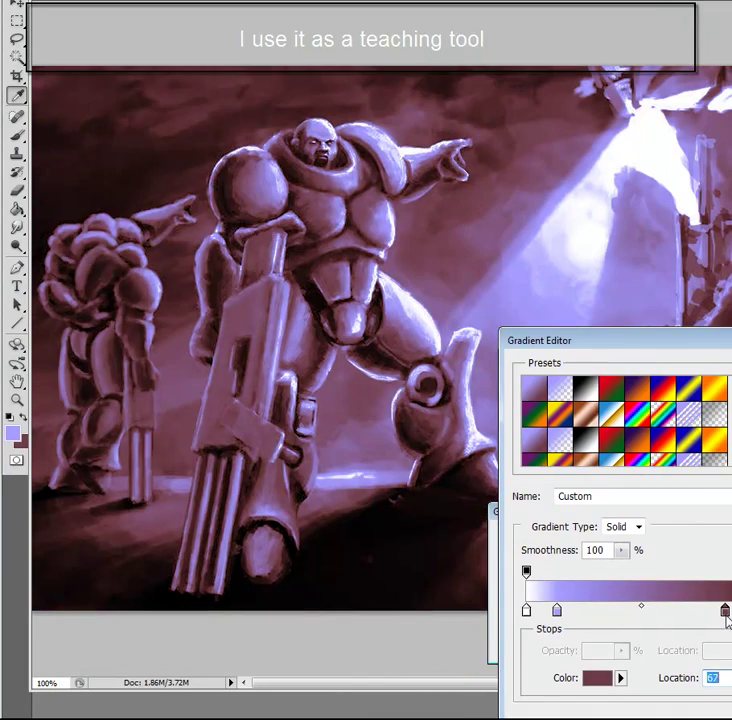
key("Return")
key("Return")
Step: Review the gradient map's Fade setting, keeping the tint at full strength
key("ctrl+shift+f")
mouse_move(530, 638)
left_mouse_down()
mouse_move(475, 640)
mouse_move(530, 638)
left_mouse_up()
left_click(558, 616)
key("b")
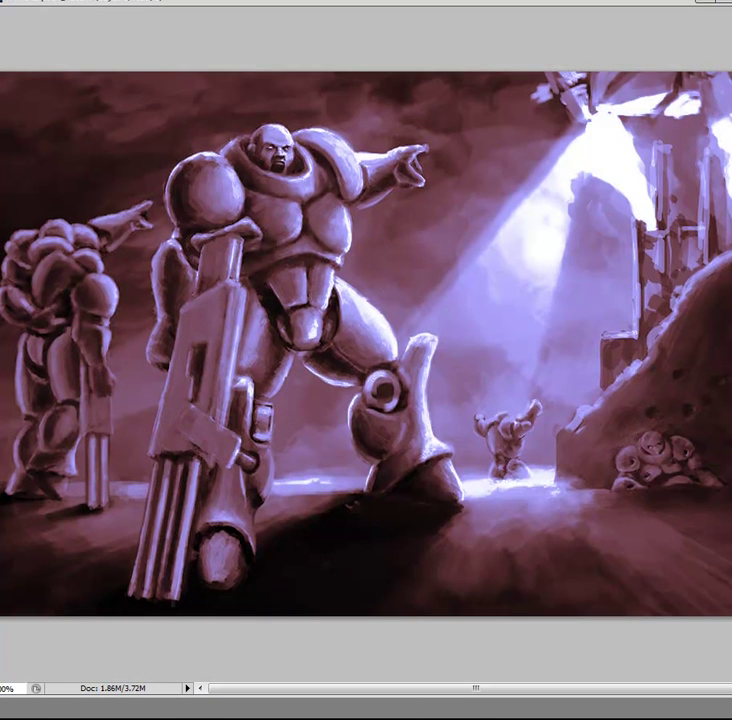
Step: Paint light purple haze across the top sky and brighten the bluish light beam
left_click(348, 475)
mouse_move(480, 110)
left_mouse_down()
mouse_move(360, 90)
mouse_move(85, 85)
mouse_move(103, 134)
mouse_move(490, 100)
left_mouse_up()
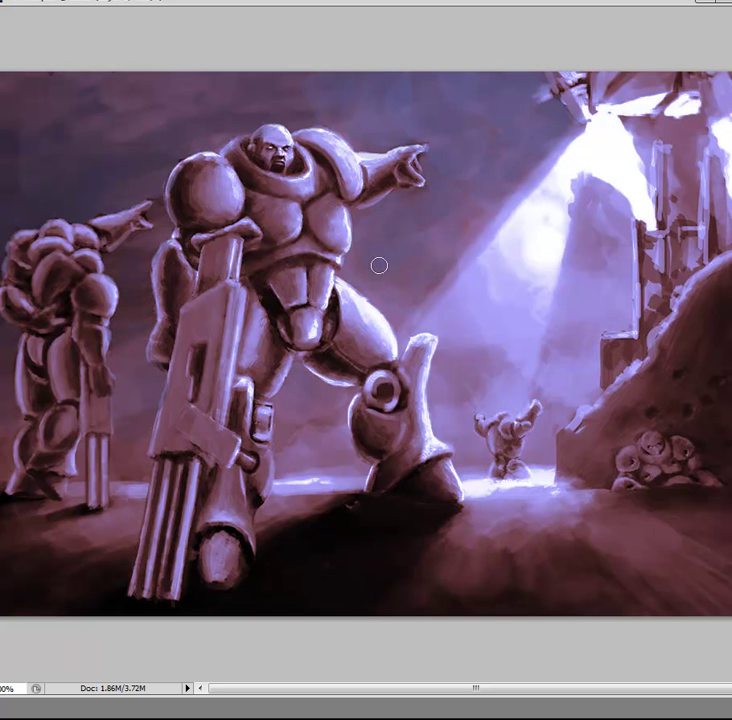
mouse_move(268, 75)
left_mouse_down()
mouse_move(116, 197)
mouse_move(123, 230)
mouse_move(25, 165)
mouse_move(129, 304)
mouse_move(139, 303)
left_mouse_up()
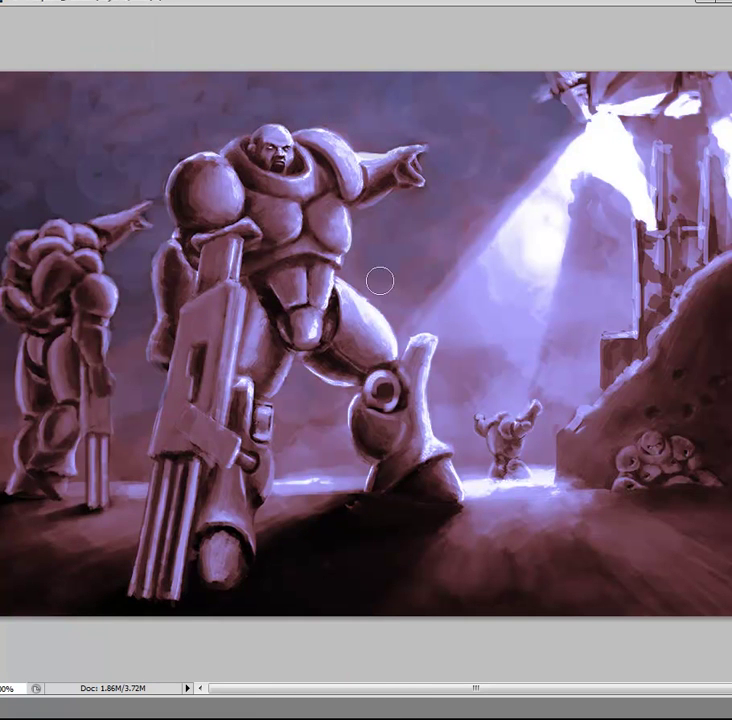
mouse_move(430, 294)
left_mouse_down()
mouse_move(618, 176)
mouse_move(601, 258)
mouse_move(608, 330)
mouse_move(572, 451)
mouse_move(585, 62)
mouse_move(499, 118)
mouse_move(600, 95)
left_mouse_up()
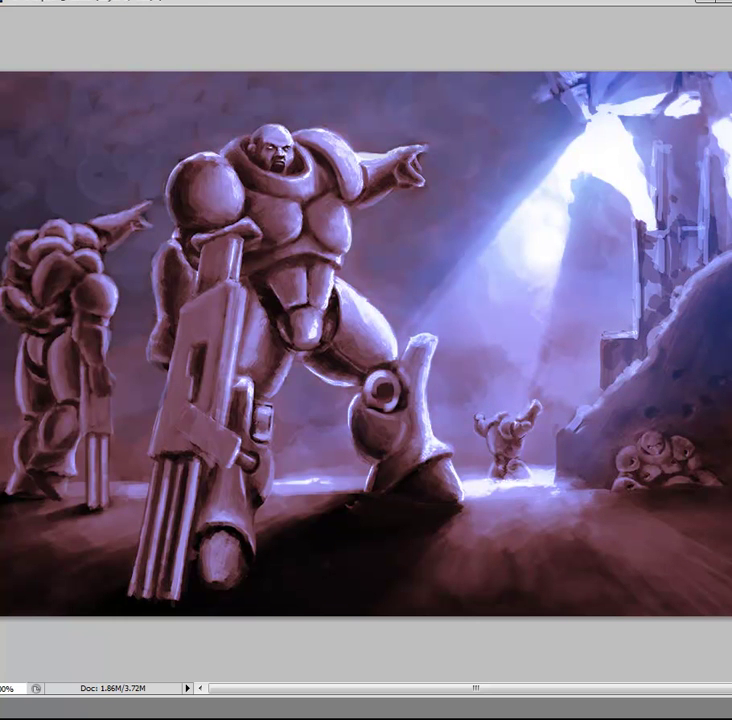
key("bracketleft")
key("bracketleft")
key("bracketleft")
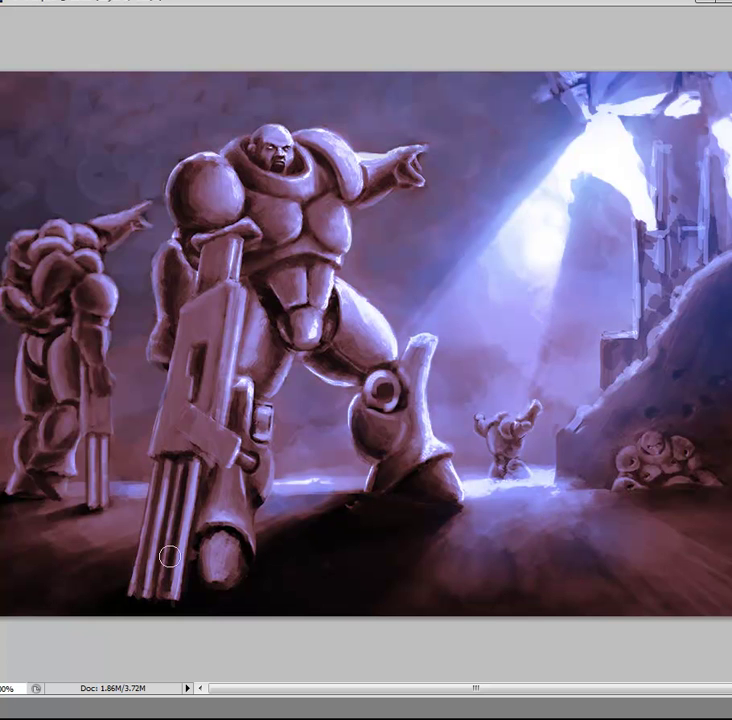
left_click(136, 2)
left_click(136, 44)
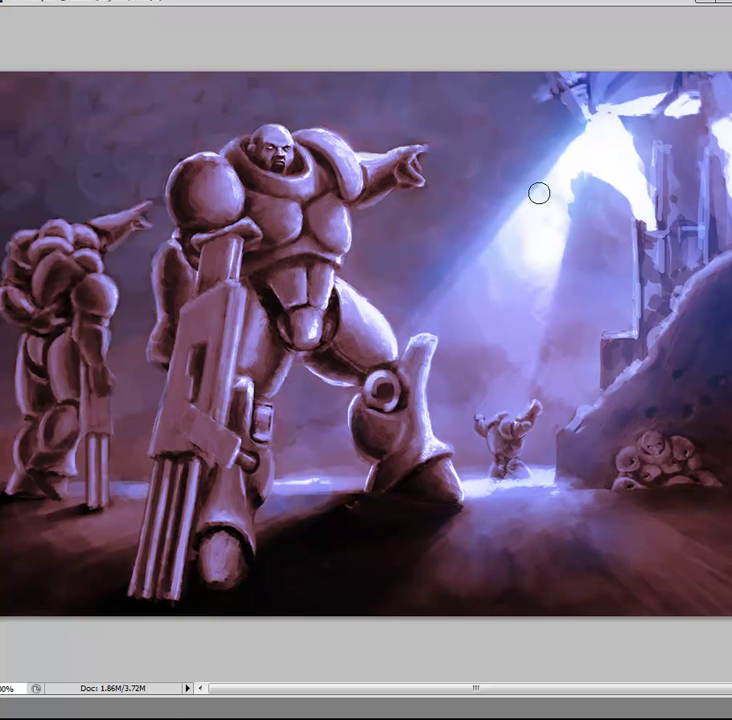
Step: Brighten the top-right light source and darken the mech's chest, shoulder, back and hip
left_click_drag(621, 147, 693, 108)
mouse_move(594, 125)
left_mouse_down()
mouse_move(652, 214)
mouse_move(533, 232)
mouse_move(722, 135)
left_mouse_up()
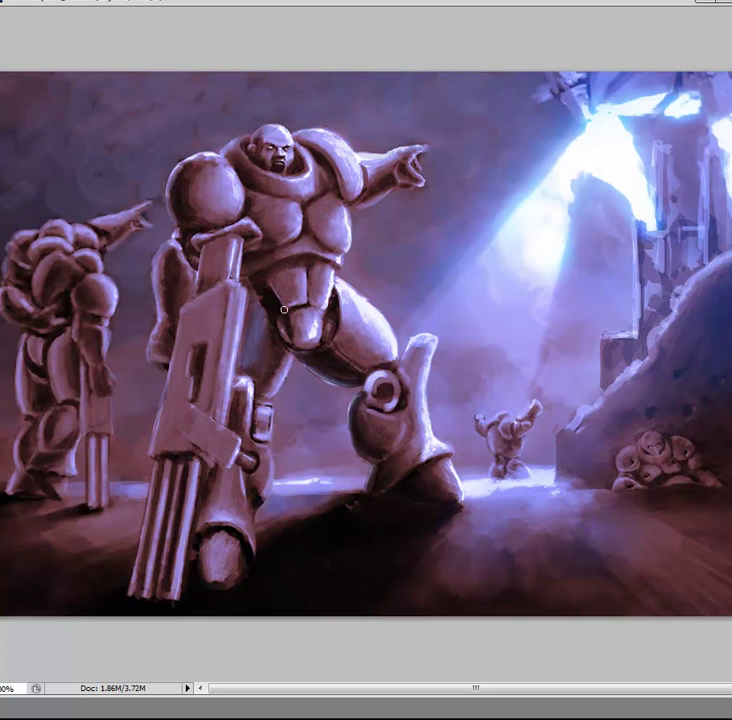
mouse_move(283, 256)
left_mouse_down()
mouse_move(230, 168)
mouse_move(328, 183)
mouse_move(190, 161)
mouse_move(210, 180)
mouse_move(217, 168)
mouse_move(228, 248)
mouse_move(217, 191)
mouse_move(225, 217)
mouse_move(222, 158)
mouse_move(241, 148)
mouse_move(263, 199)
mouse_move(296, 165)
left_mouse_up()
left_click_drag(171, 203, 207, 183)
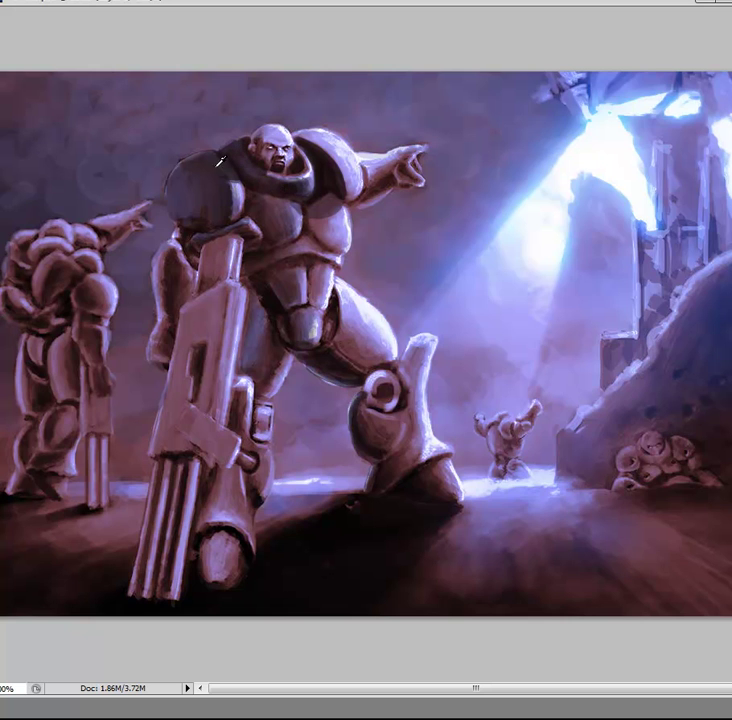
mouse_move(188, 295)
left_mouse_down()
mouse_move(155, 245)
mouse_move(158, 362)
mouse_move(190, 281)
mouse_move(161, 316)
left_mouse_up()
mouse_move(253, 304)
left_mouse_down()
mouse_move(250, 335)
mouse_move(278, 363)
mouse_move(239, 364)
left_mouse_up()
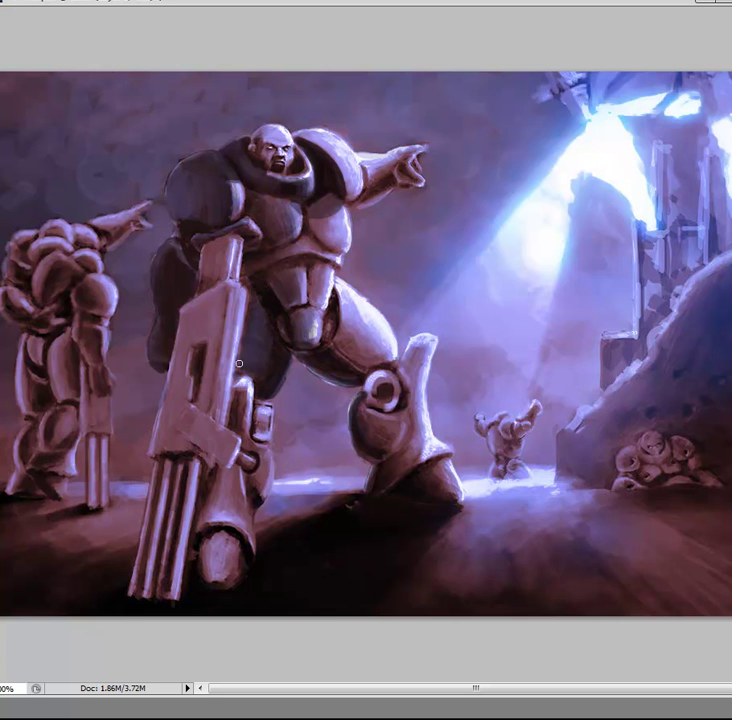
Step: Sample armor tones to refine the chest, add a pale upper-arm highlight, and shade knee and face
left_click(312, 160, "alt")
left_click_drag(281, 240, 248, 208)
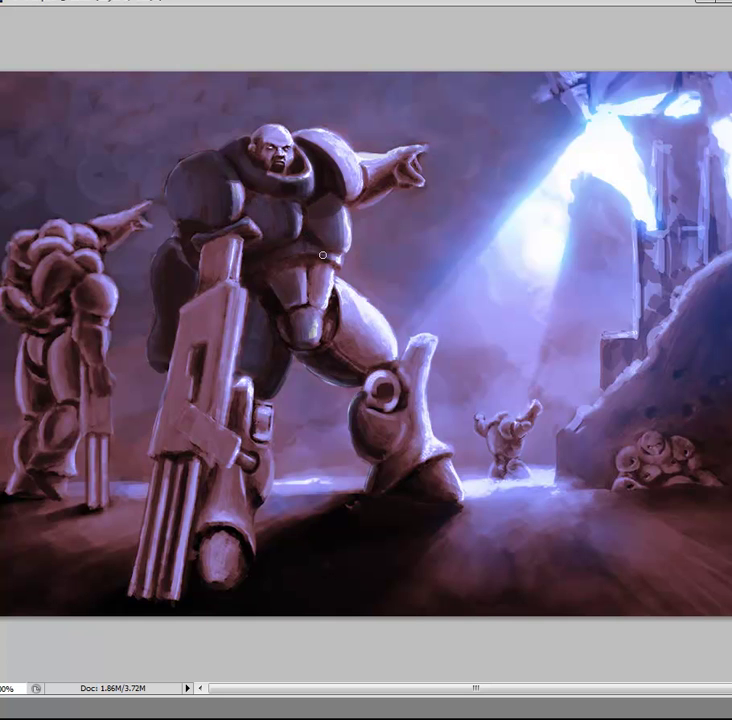
left_click(316, 317, "alt")
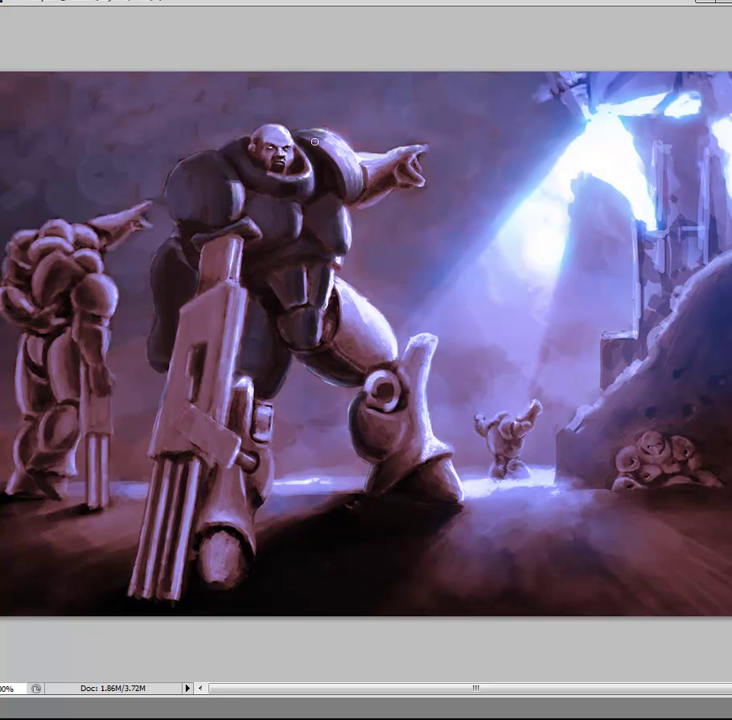
mouse_move(352, 192)
left_mouse_down()
mouse_move(376, 167)
mouse_move(372, 192)
left_mouse_up()
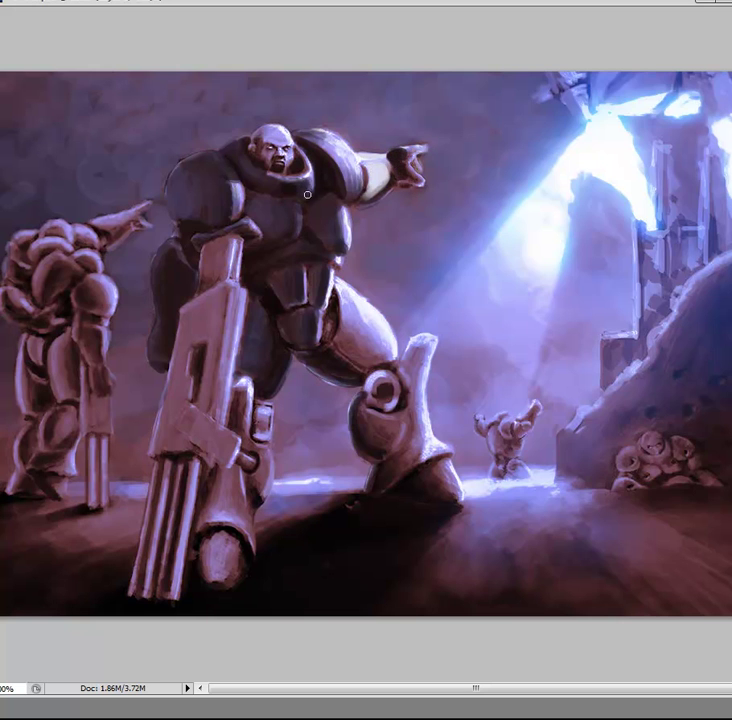
left_click(323, 168, "alt")
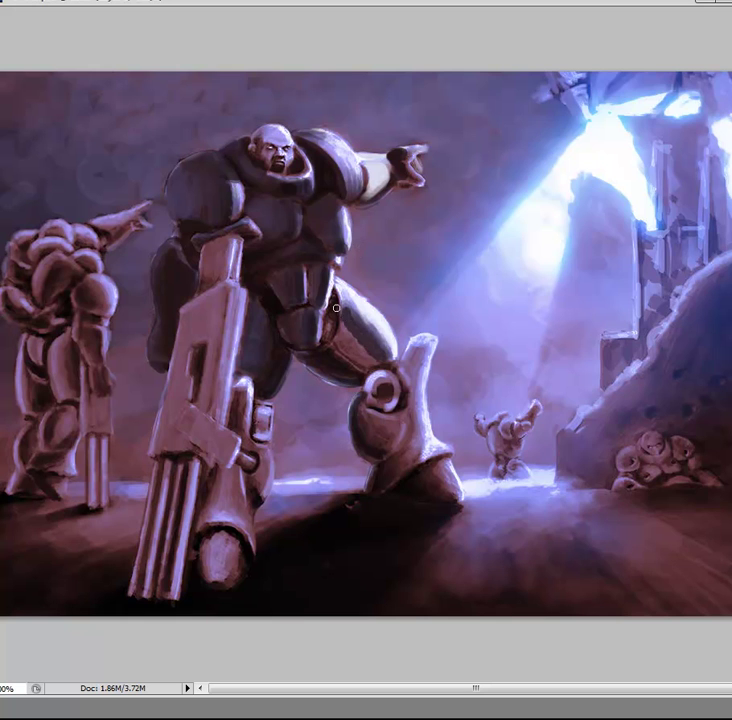
left_click_drag(372, 356, 356, 377)
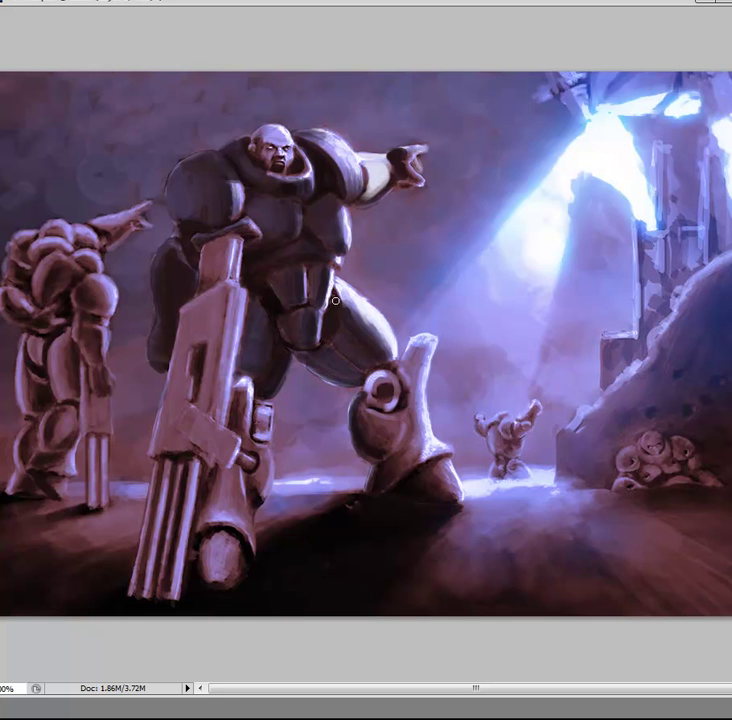
left_click_drag(253, 144, 275, 145)
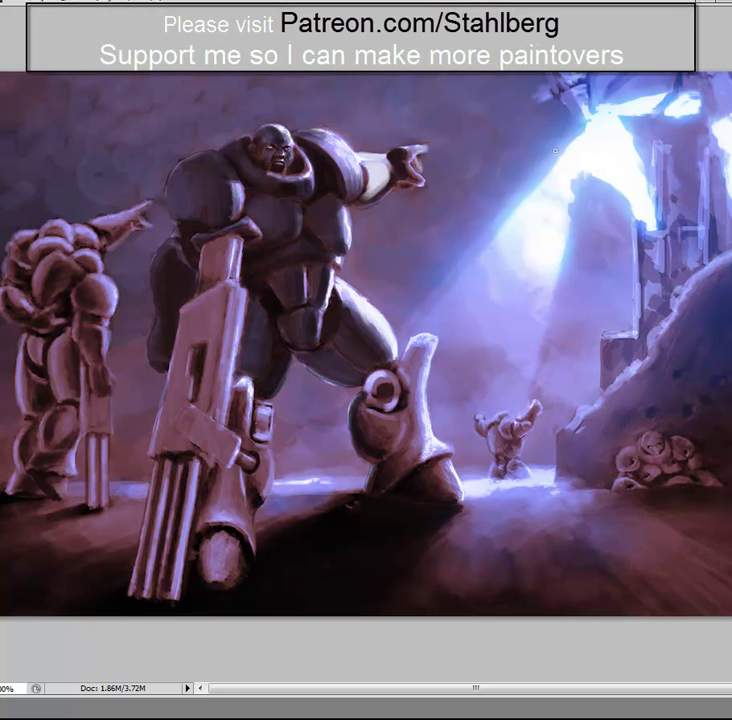
Step: Highlight the right shoulder pad and darken the leg joint, lower leg and foot
left_click_drag(336, 140, 363, 162)
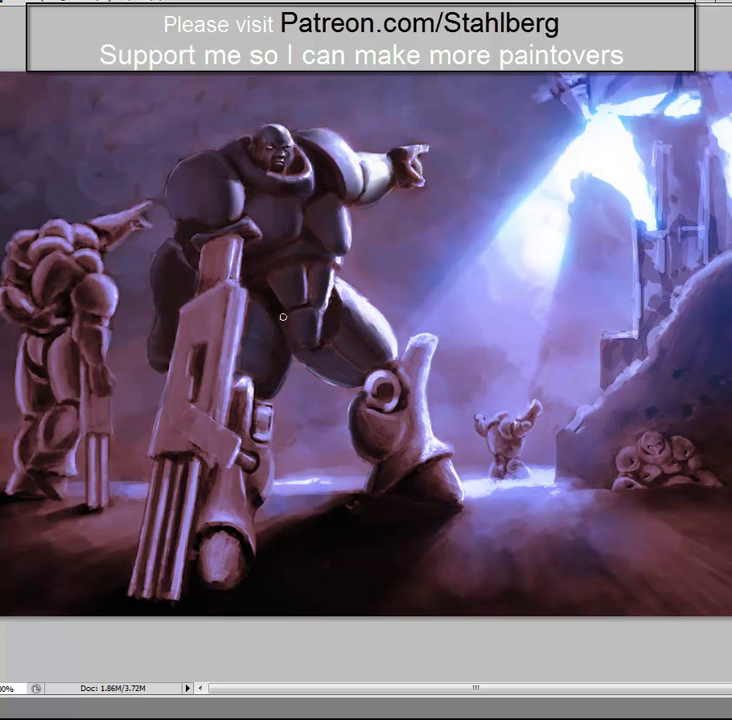
mouse_move(424, 451)
left_mouse_down()
mouse_move(380, 335)
mouse_move(382, 430)
mouse_move(362, 450)
left_mouse_up()
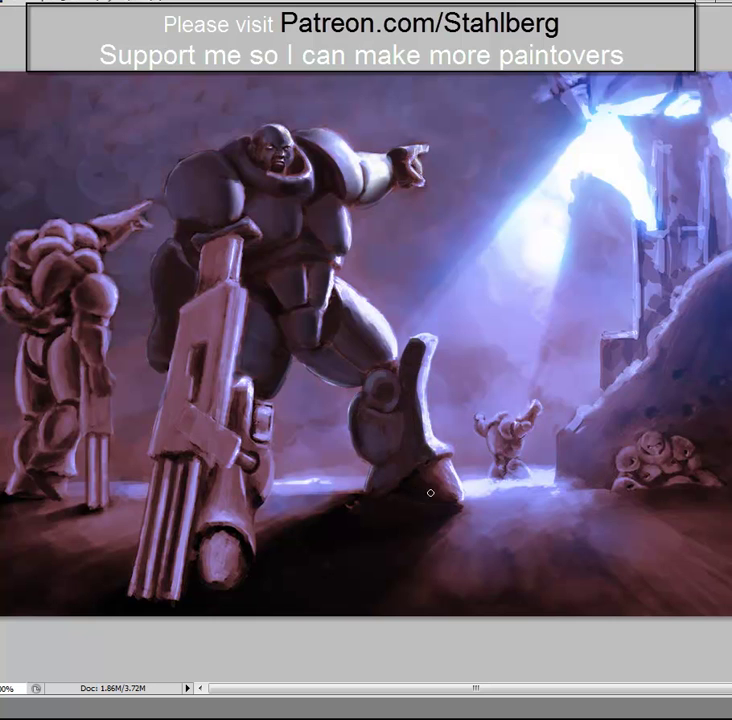
left_click_drag(430, 492, 426, 466)
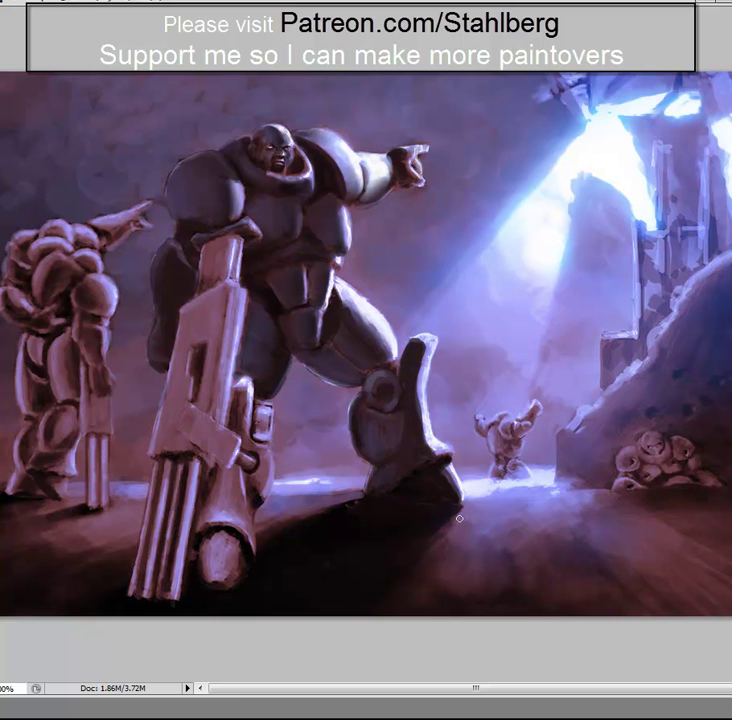
Step: Repaint the gun barrel and muzzle darker with a lighter stroke along its side
mouse_move(201, 545)
left_mouse_down()
mouse_move(215, 445)
mouse_move(240, 378)
mouse_move(254, 465)
mouse_move(168, 521)
mouse_move(178, 369)
mouse_move(216, 337)
mouse_move(200, 250)
mouse_move(164, 403)
mouse_move(220, 441)
mouse_move(208, 410)
left_mouse_up()
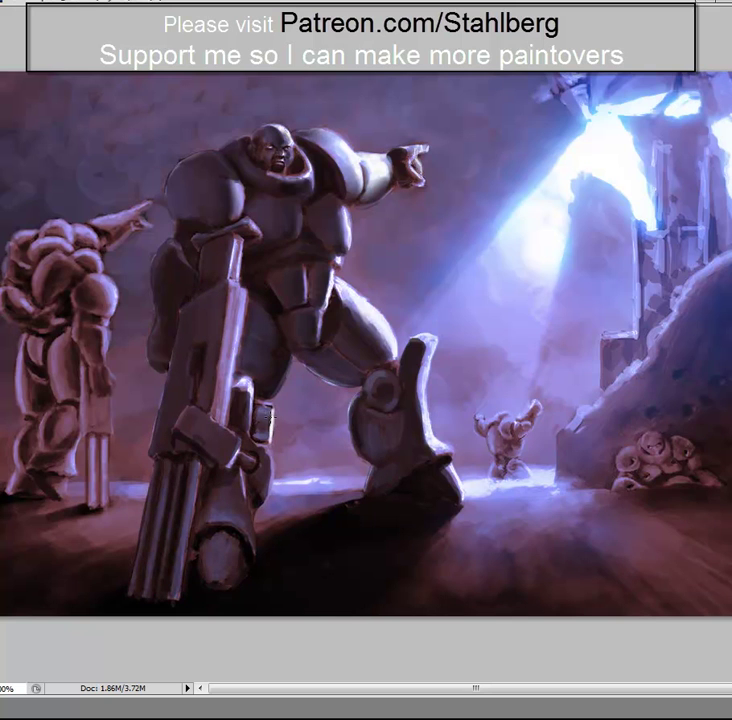
mouse_move(250, 430)
left_mouse_down()
mouse_move(252, 398)
mouse_move(228, 305)
left_mouse_up()
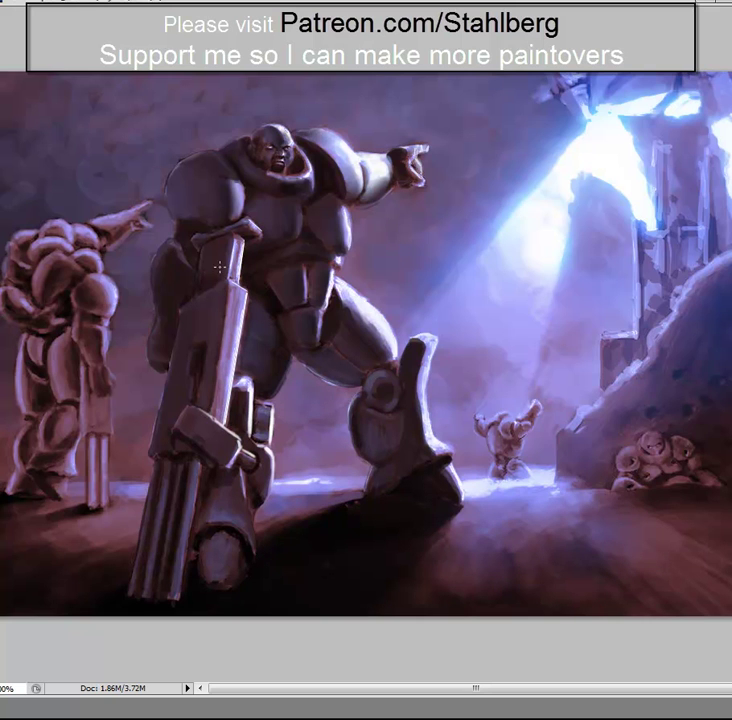
left_click_drag(234, 278, 243, 228)
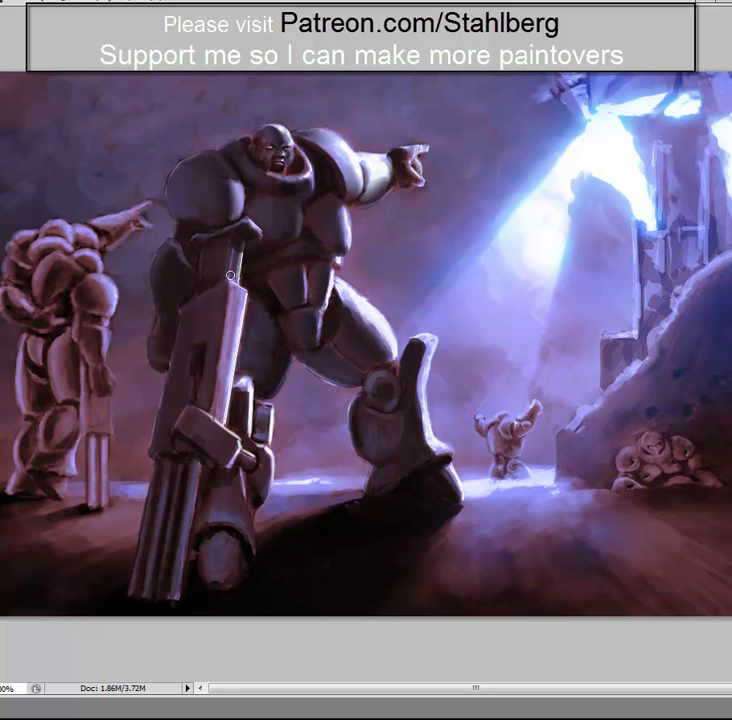
left_click_drag(228, 385, 232, 288)
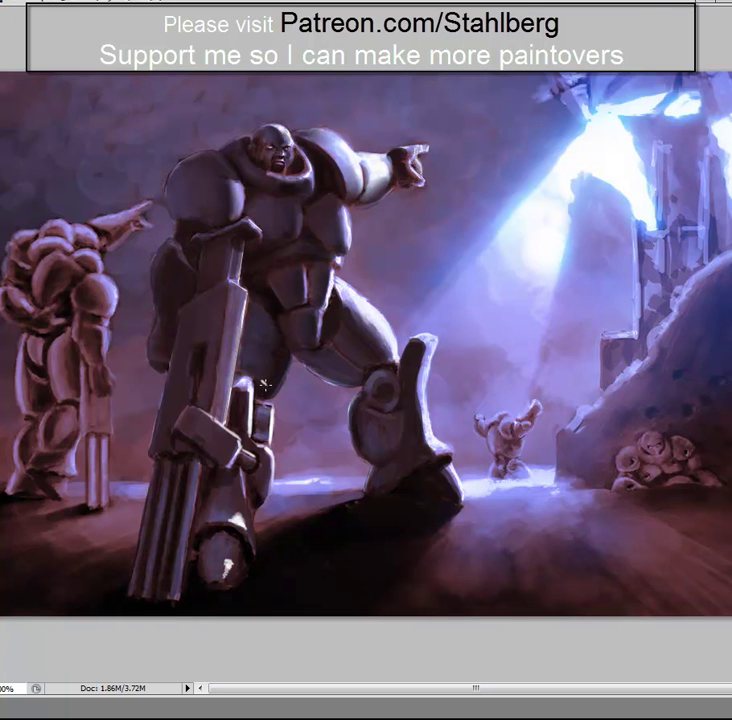
left_click(412, 482, "alt")
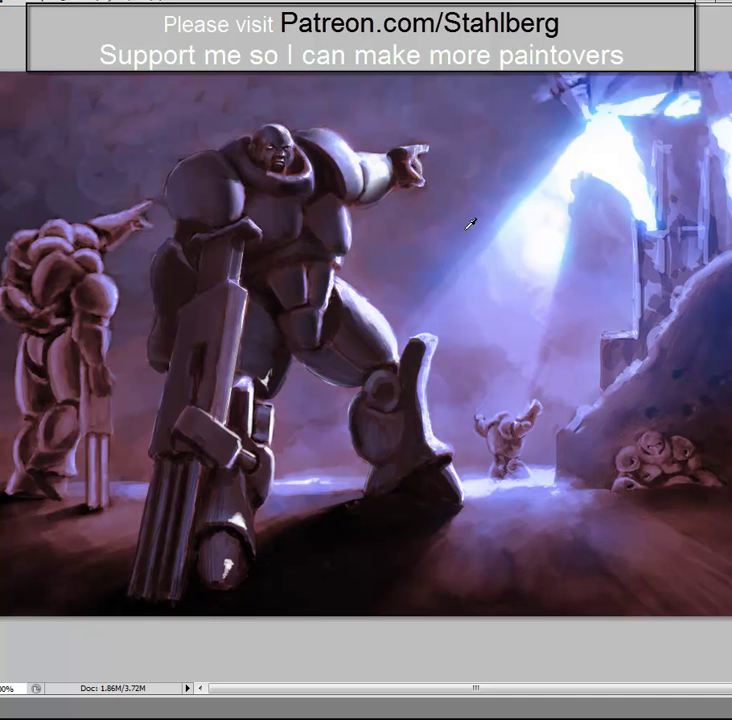
Step: Lighten the gun edge and shift a duplicated copy of the foot, merging it back
left_click_drag(206, 531, 178, 569)
left_click_drag(363, 490, 462, 556)
key("ctrl+j")
key("ctrl+e")
Step: Shade the left robot's body, legs, back and head darker, with a lighter raised forearm
mouse_move(14, 507)
left_mouse_down()
mouse_move(36, 341)
mouse_move(47, 449)
mouse_move(8, 281)
mouse_move(75, 323)
mouse_move(101, 428)
mouse_move(90, 470)
mouse_move(54, 368)
left_mouse_up()
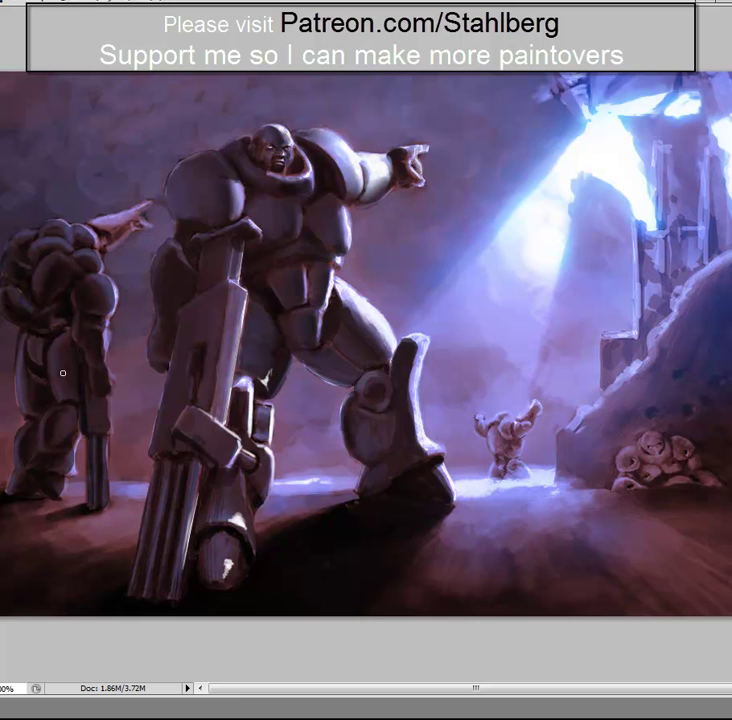
mouse_move(44, 287)
left_mouse_down()
mouse_move(95, 285)
mouse_move(89, 244)
mouse_move(101, 238)
left_mouse_up()
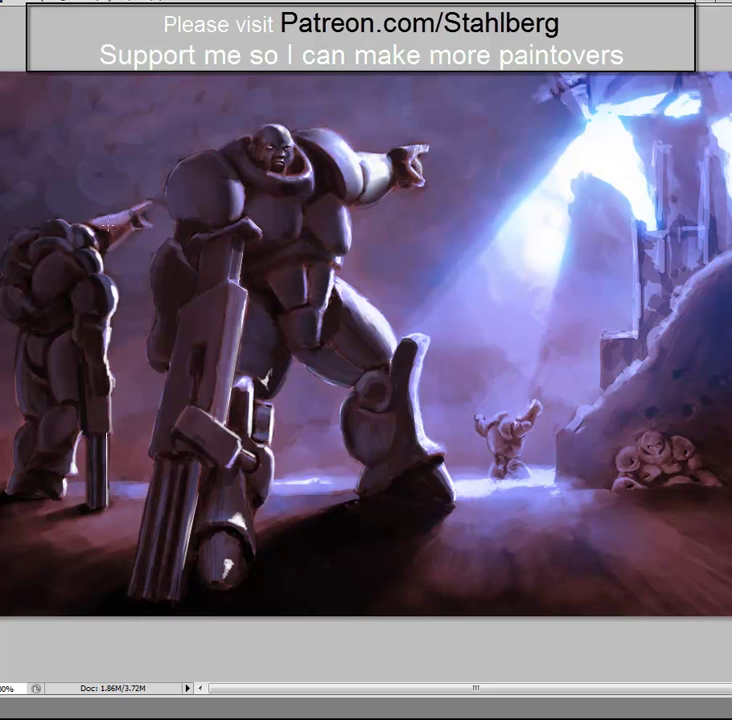
left_click_drag(106, 228, 124, 217)
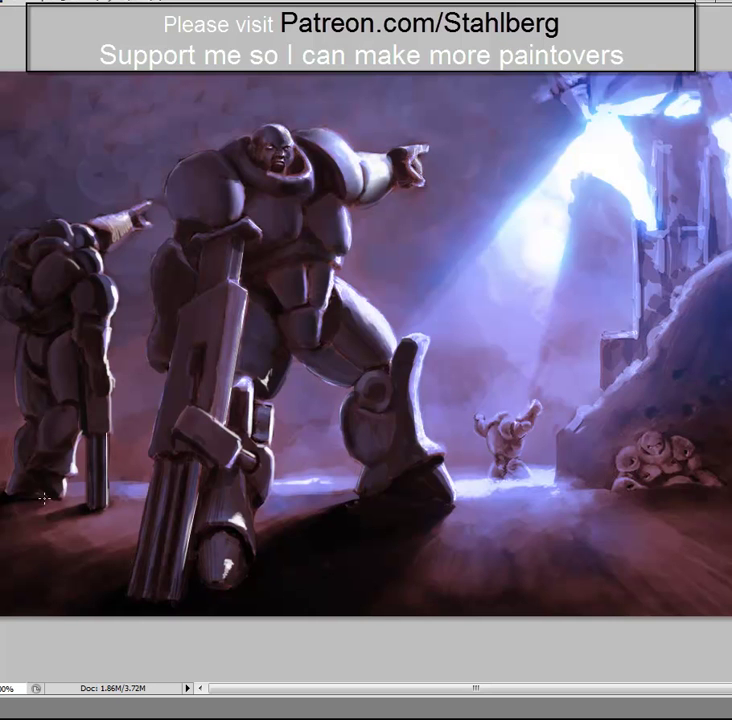
left_click_drag(124, 232, 105, 220)
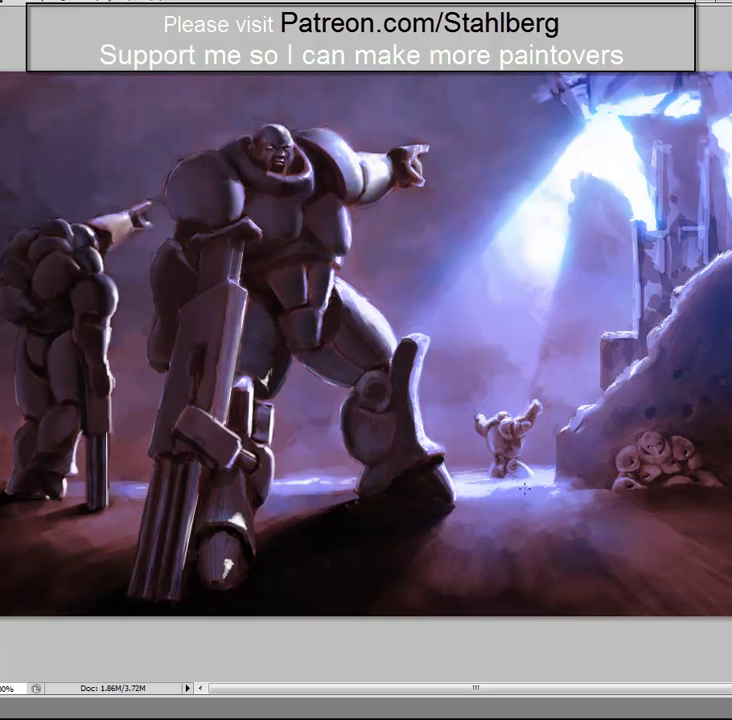
Step: Darken the right rock face, its base and the lower-right ground, then add pink to the lower-left floor
mouse_move(559, 498)
left_mouse_down()
mouse_move(619, 503)
mouse_move(567, 492)
mouse_move(652, 479)
mouse_move(590, 424)
mouse_move(567, 453)
left_mouse_up()
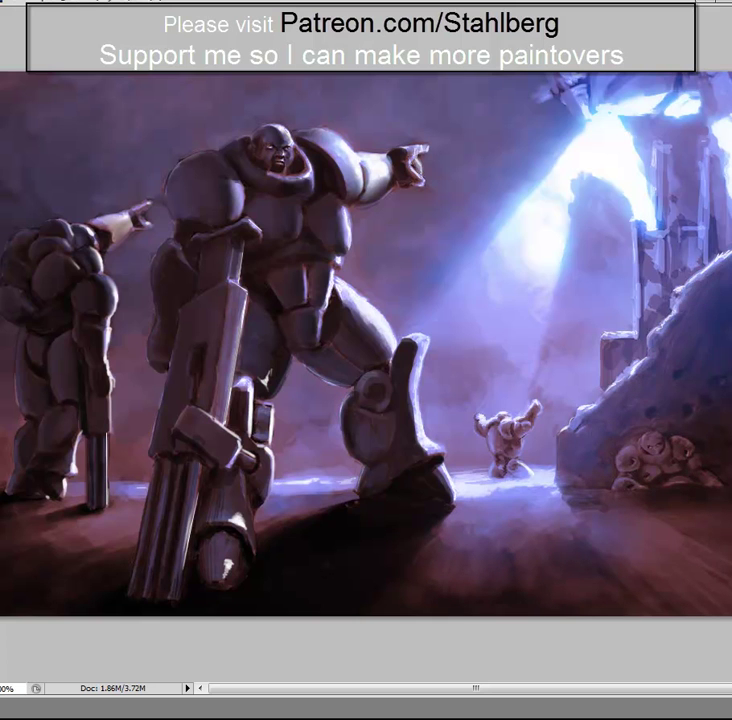
mouse_move(650, 384)
left_mouse_down()
mouse_move(670, 444)
mouse_move(606, 441)
mouse_move(640, 360)
left_mouse_up()
mouse_move(699, 431)
left_mouse_down()
mouse_move(605, 462)
mouse_move(583, 505)
mouse_move(575, 491)
mouse_move(696, 525)
left_mouse_up()
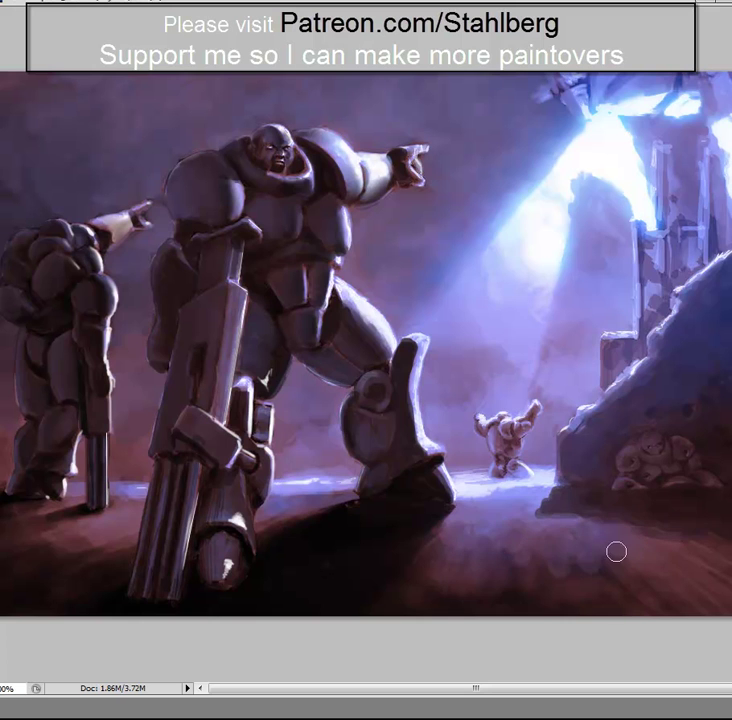
left_click_drag(23, 541, 65, 553)
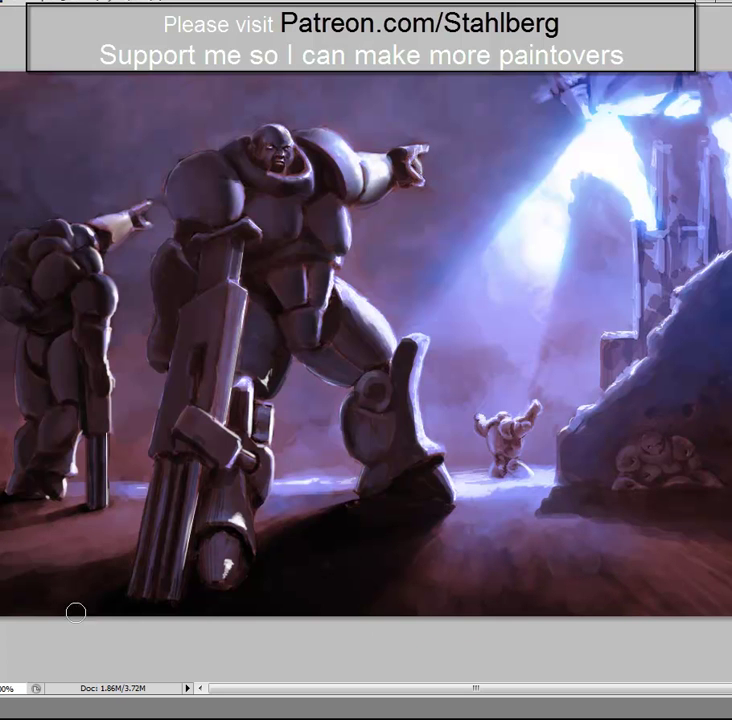
Step: Paint streaky texture across the lower floor with a textured brush
right_click(20, 245)
double_click(20, 245)
left_click_drag(465, 620, 450, 565)
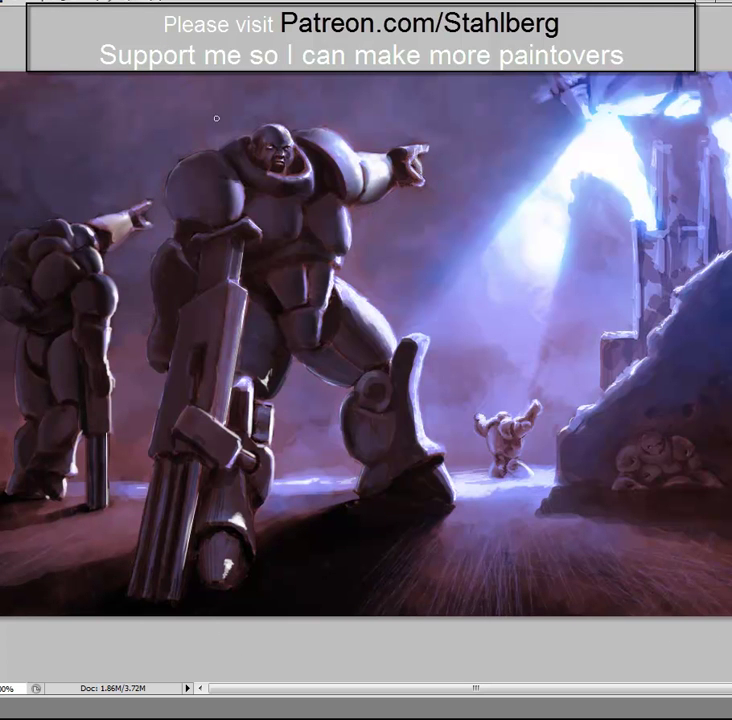
Step: Paint light-blue Screen-mode highlights along the robots' arms and guns
left_click(131, 139)
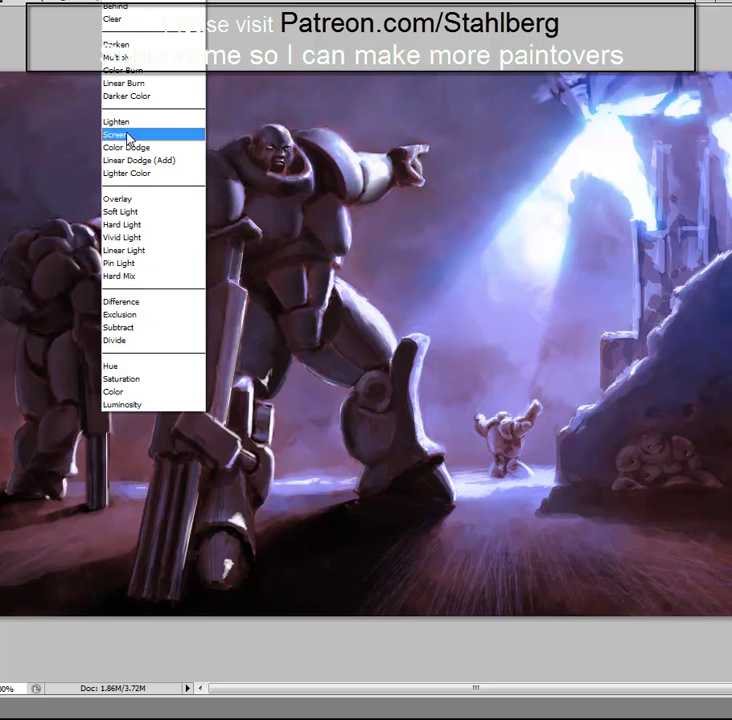
key("Return")
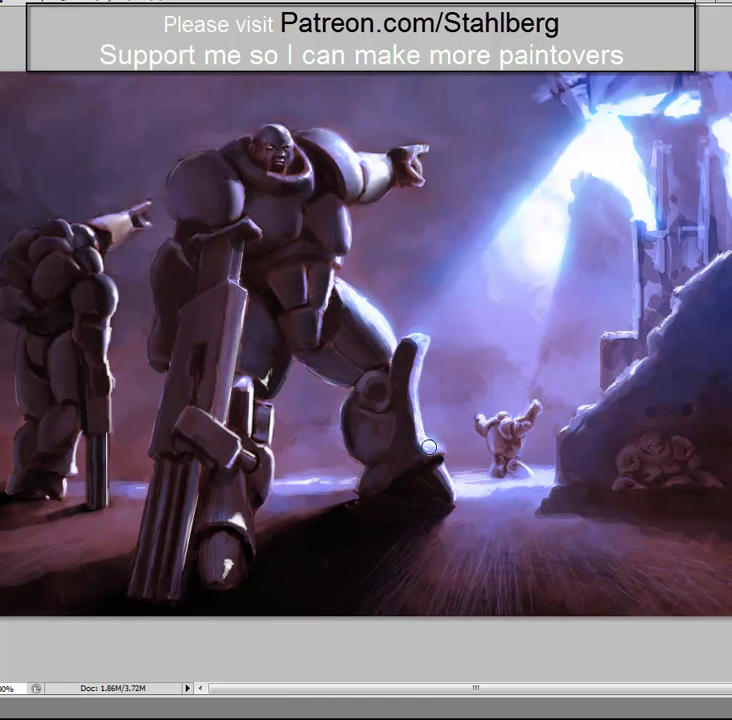
left_click_drag(248, 388, 269, 410)
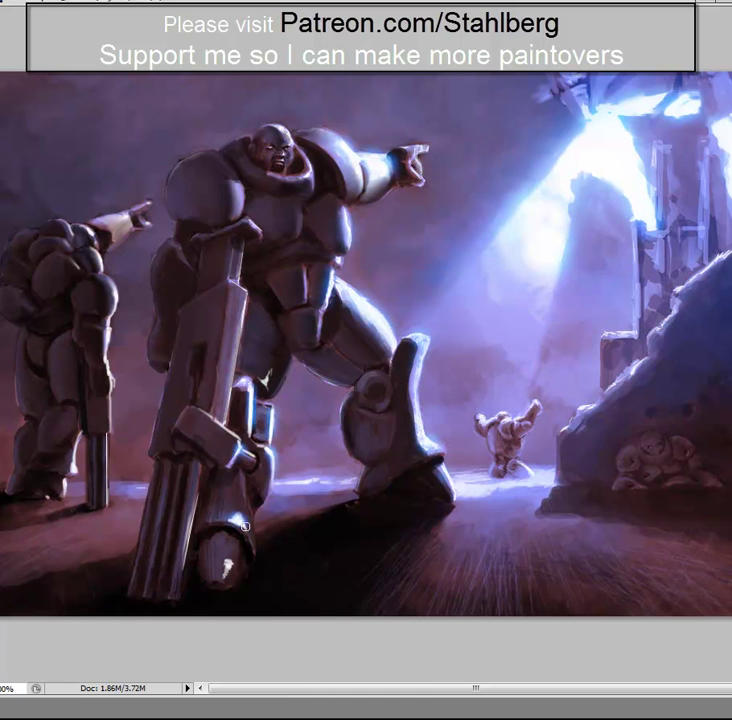
left_click_drag(112, 320, 104, 388)
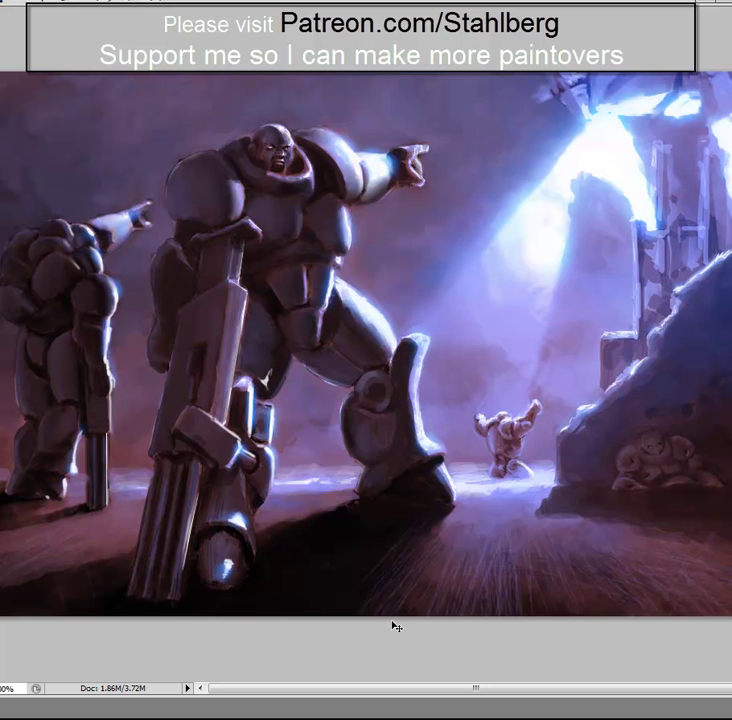
Step: Sharpen the whole painting and keep the sharpening at full strength in Fade
left_click(217, 168)
left_click(365, 176)
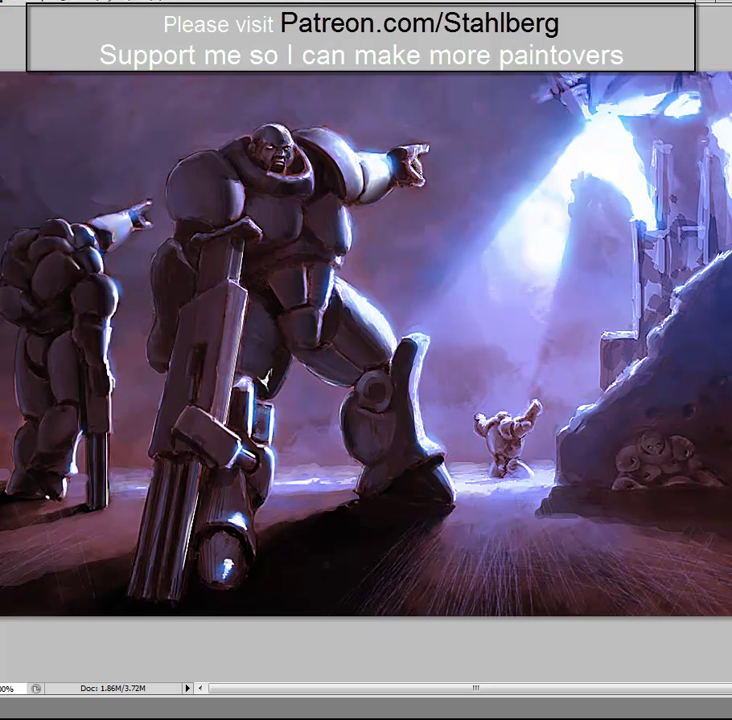
key("ctrl+shift+f")
left_click_drag(466, 598, 670, 598)
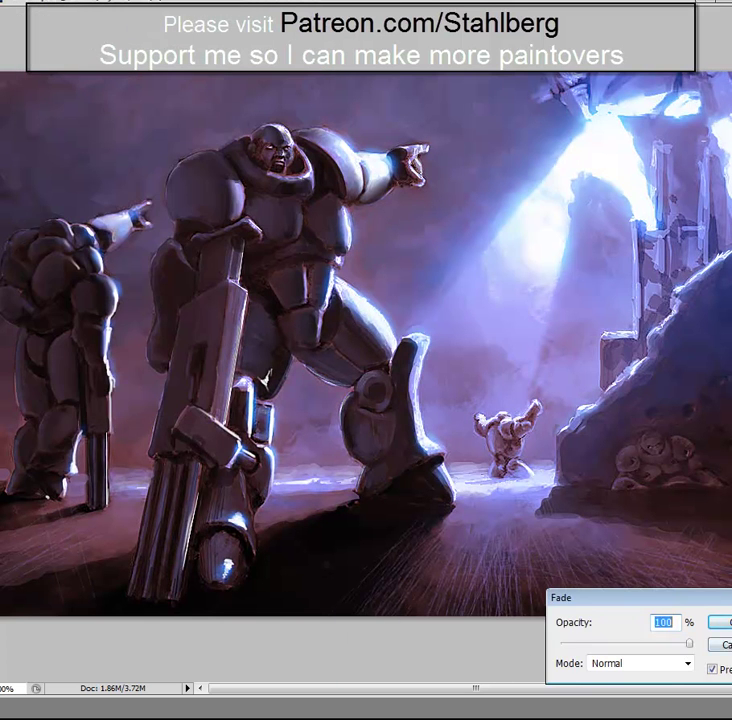
key("Return")
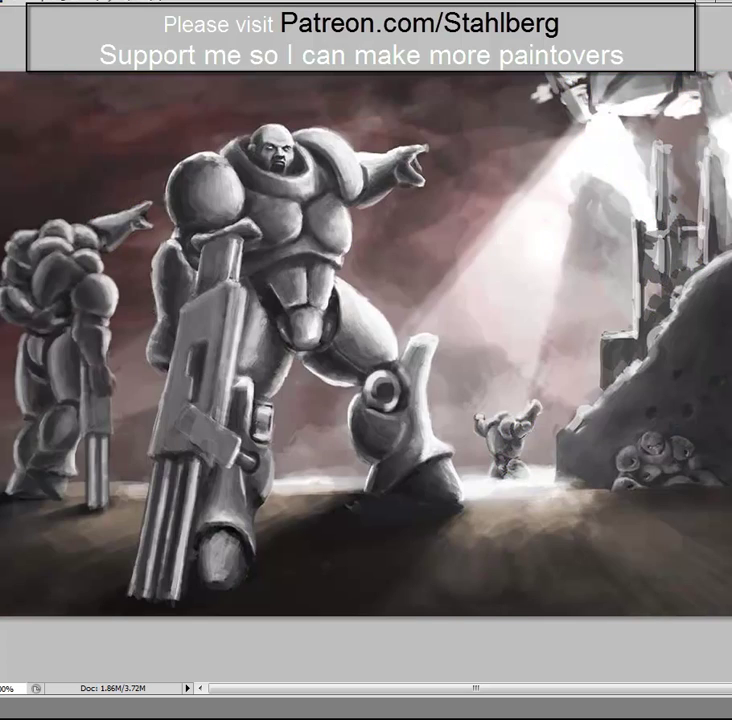